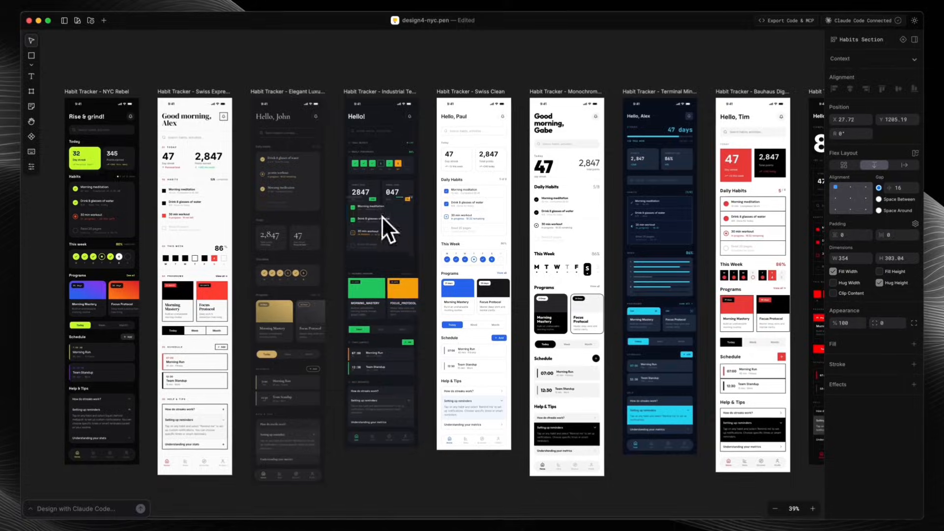
Step: Move an element downward within the content of a habit tracker screen
{"action": "left_click", "coordinate": [668, 223]}
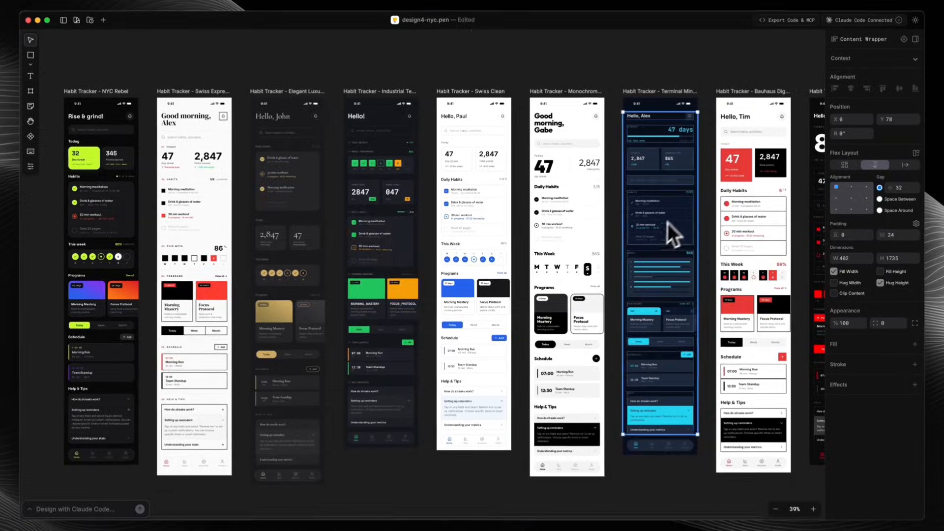
{"action": "scroll", "coordinate": [668, 222], "scroll_direction": "up", "scroll_amount": 10}
{"action": "double_click", "coordinate": [610, 186]}
{"action": "double_click", "coordinate": [576, 165]}
{"action": "left_click_drag", "start_coordinate": [566, 161], "coordinate": [560, 312]}
Step: Reorder the feature cards under Crafted with Intention to Artisan Pastries, Historic Setting, Single-Origin Beans
{"action": "double_click", "coordinate": [467, 273]}
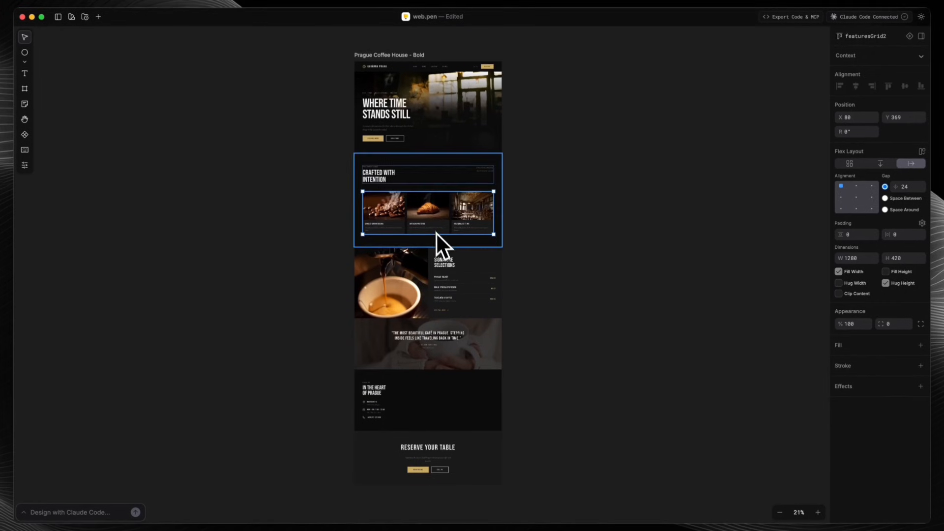
{"action": "scroll", "coordinate": [437, 185], "scroll_direction": "up", "scroll_amount": 5}
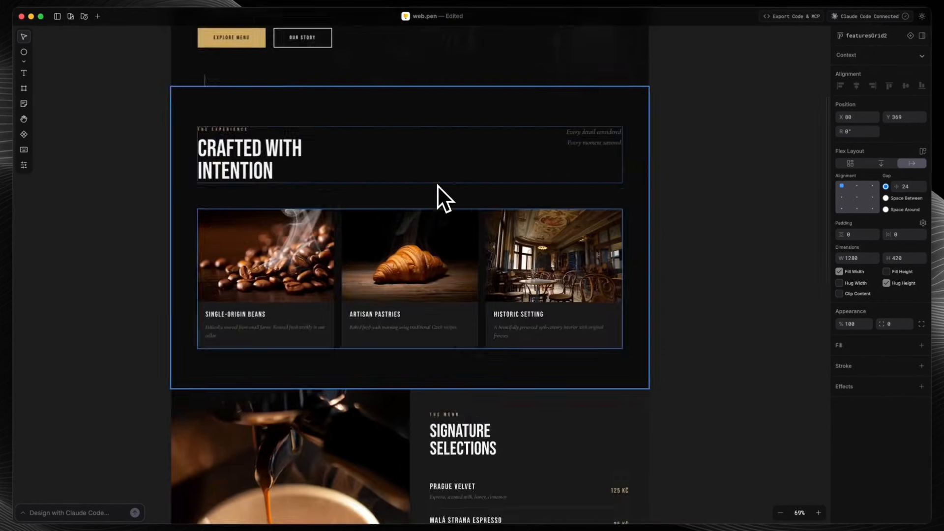
{"action": "scroll", "coordinate": [437, 184], "scroll_direction": "up", "scroll_amount": 1}
{"action": "double_click", "coordinate": [288, 274]}
{"action": "left_click_drag", "start_coordinate": [288, 274], "coordinate": [464, 269]}
{"action": "left_click_drag", "start_coordinate": [556, 280], "coordinate": [402, 295]}
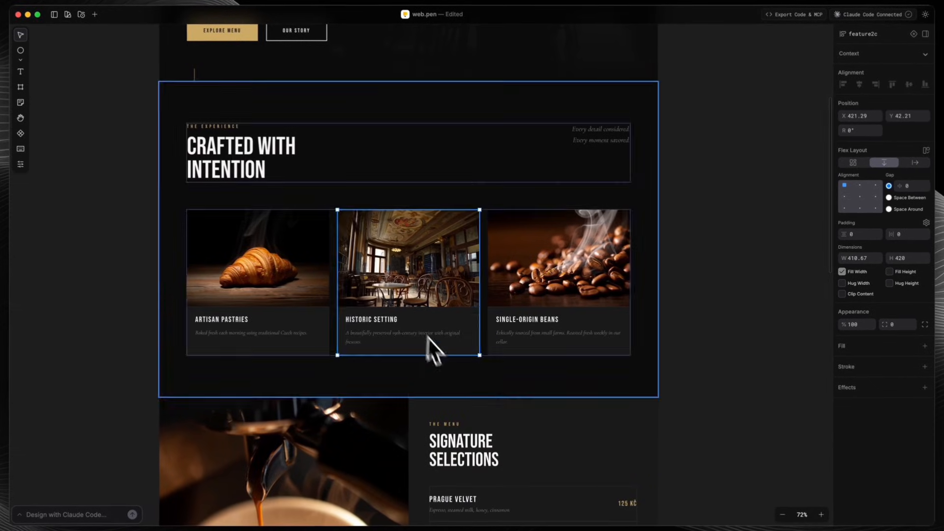
Step: Move the Prague Velvet item below Malá Strana Espresso in the Signature Selections menu list
{"action": "scroll", "coordinate": [429, 338], "scroll_direction": "down", "scroll_amount": 5}
{"action": "double_click", "coordinate": [543, 244]}
{"action": "double_click", "coordinate": [563, 242]}
{"action": "left_click_drag", "start_coordinate": [564, 242], "coordinate": [561, 299]}
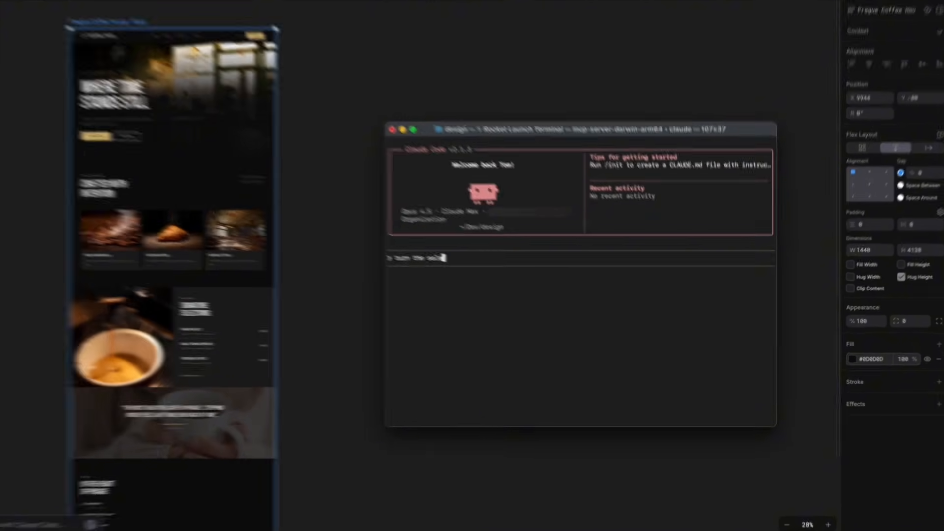
Step: Prompt Claude Code in the terminal to "turn the selected frame into React Tailwind NodeJS app" and look through the generated site
{"action": "type", "text": "ected frame into React T"}
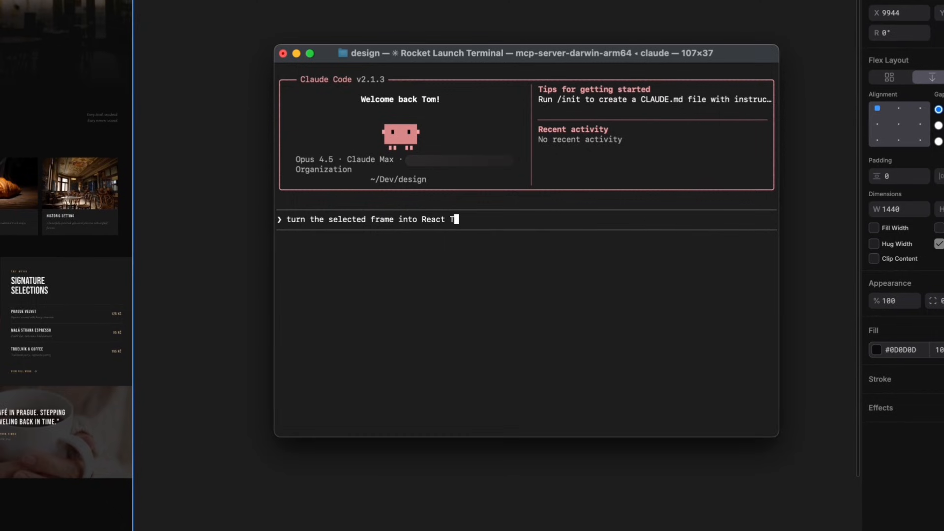
{"action": "type", "text": "ailwind NodeJS app"}
{"action": "key", "text": "Return"}
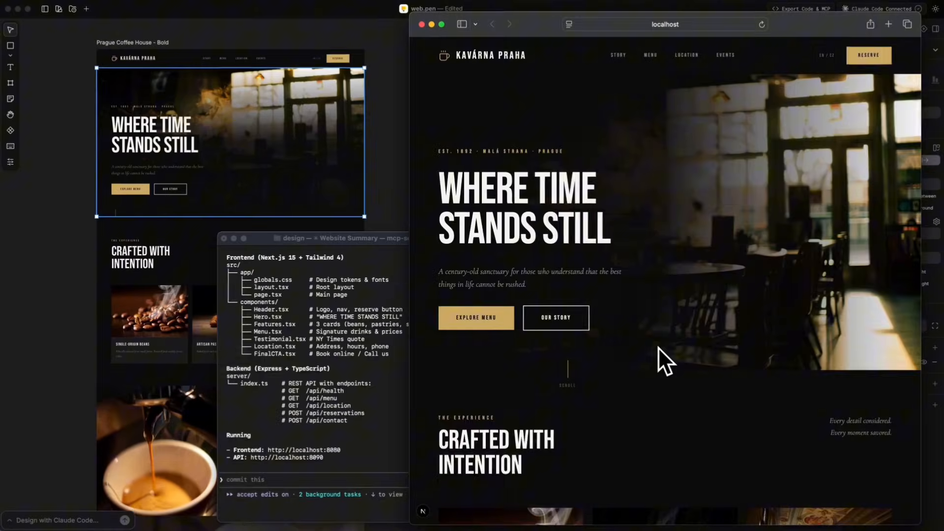
{"action": "scroll", "coordinate": [657, 347], "scroll_direction": "down", "scroll_amount": 20}
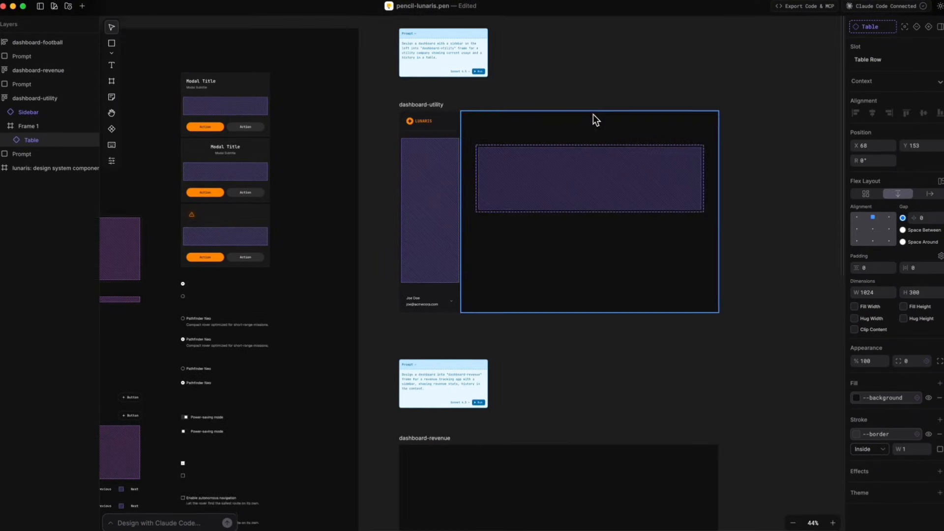
Step: Fill the dashboard-utility sidebar's content slot with two groups of a section title, an active item and several default items
{"action": "left_click", "coordinate": [601, 189]}
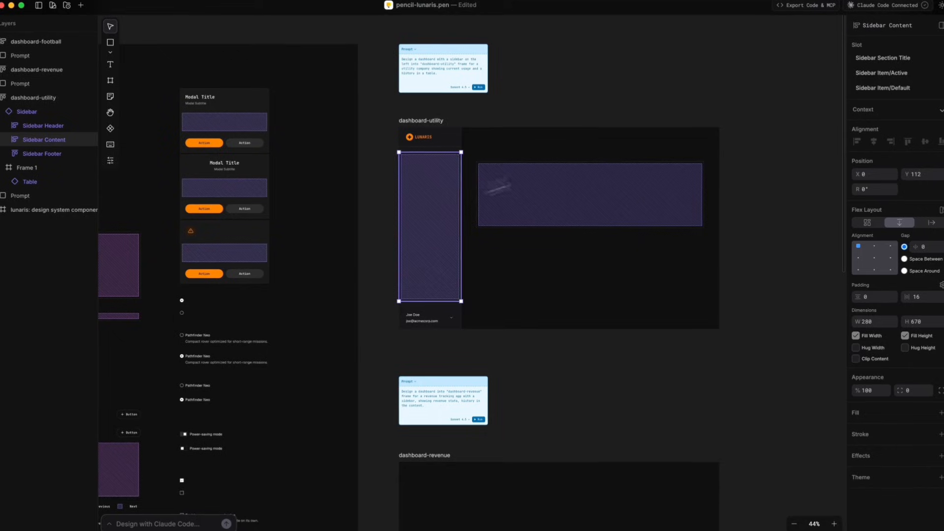
{"action": "left_click", "coordinate": [881, 58]}
{"action": "left_click", "coordinate": [881, 73]}
{"action": "left_click", "coordinate": [881, 87]}
{"action": "left_click", "coordinate": [882, 88]}
{"action": "left_click", "coordinate": [882, 88]}
{"action": "left_click", "coordinate": [883, 58]}
{"action": "left_click", "coordinate": [884, 72]}
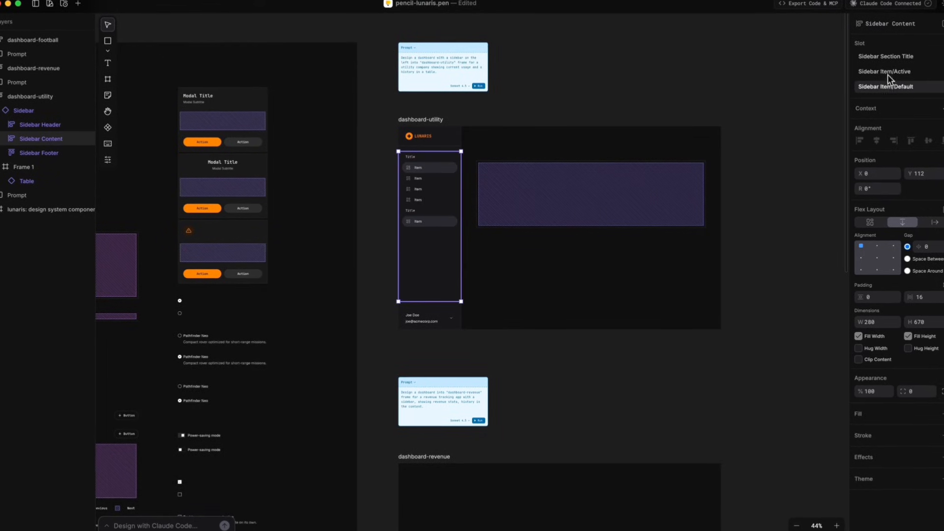
{"action": "left_click", "coordinate": [888, 87]}
{"action": "left_click", "coordinate": [887, 87]}
Step: Add six table rows to the empty table slot in the dashboard-utility frame
{"action": "left_click", "coordinate": [604, 208]}
{"action": "scroll", "coordinate": [630, 189], "scroll_direction": "up", "scroll_amount": 5}
{"action": "double_click", "coordinate": [630, 189]}
{"action": "left_click", "coordinate": [892, 57]}
{"action": "double_click", "coordinate": [894, 58]}
{"action": "double_click", "coordinate": [894, 58]}
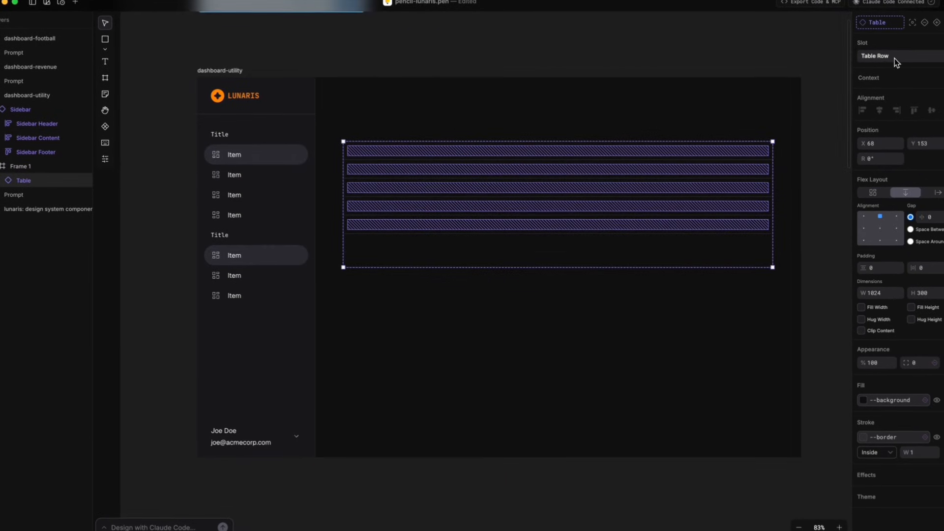
{"action": "left_click", "coordinate": [894, 59]}
Step: Fill the first table row with six table cells and add a cell to the second row
{"action": "double_click", "coordinate": [646, 149]}
{"action": "left_click", "coordinate": [892, 59]}
{"action": "left_click", "coordinate": [893, 59]}
{"action": "left_click", "coordinate": [892, 59]}
{"action": "double_click", "coordinate": [892, 59]}
{"action": "left_click", "coordinate": [893, 59]}
{"action": "left_click", "coordinate": [715, 165]}
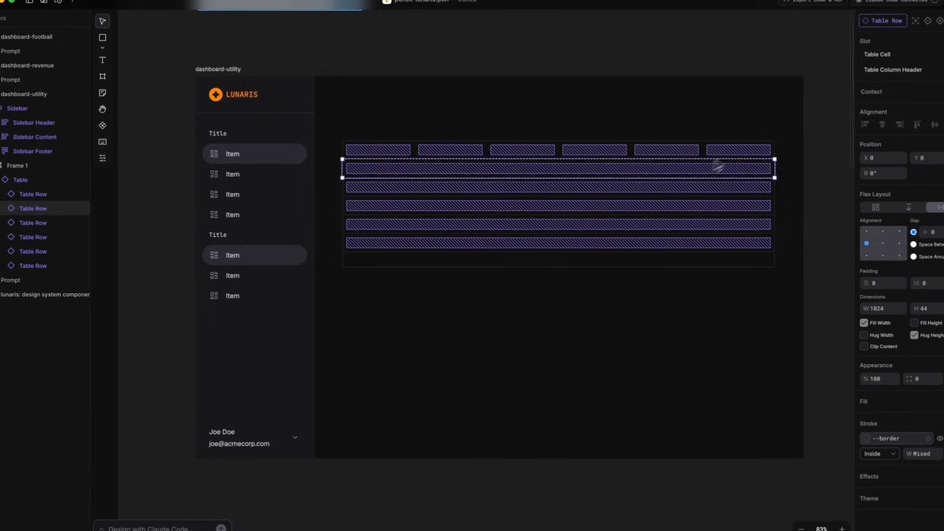
{"action": "left_click", "coordinate": [887, 55]}
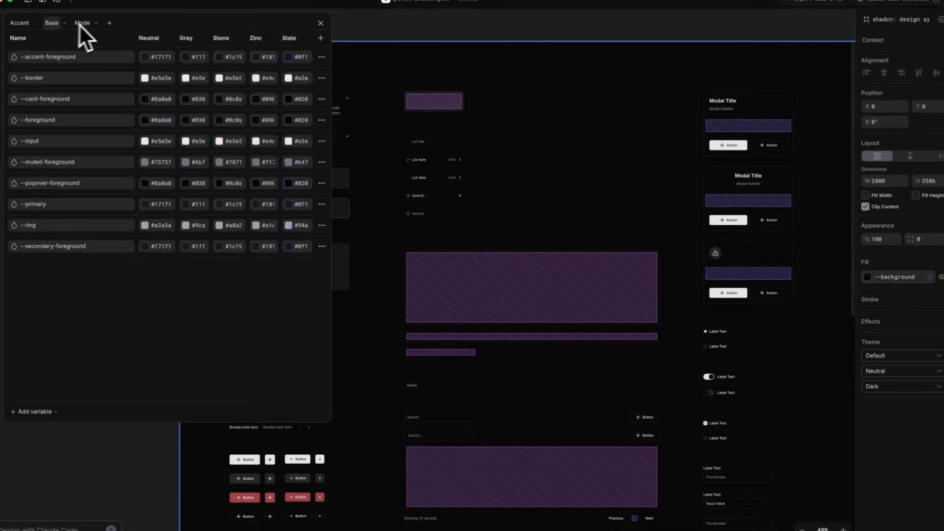
Step: Check the Mode theme variables and change the theme mode of the shadcn design system frame
{"action": "left_click", "coordinate": [78, 22]}
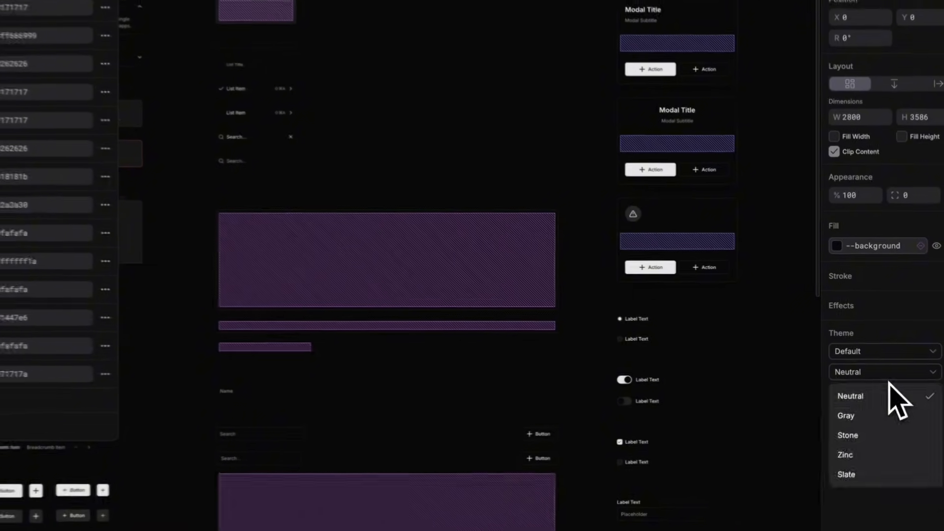
{"action": "left_click", "coordinate": [895, 400]}
{"action": "left_click", "coordinate": [885, 392]}
{"action": "left_click", "coordinate": [872, 415]}
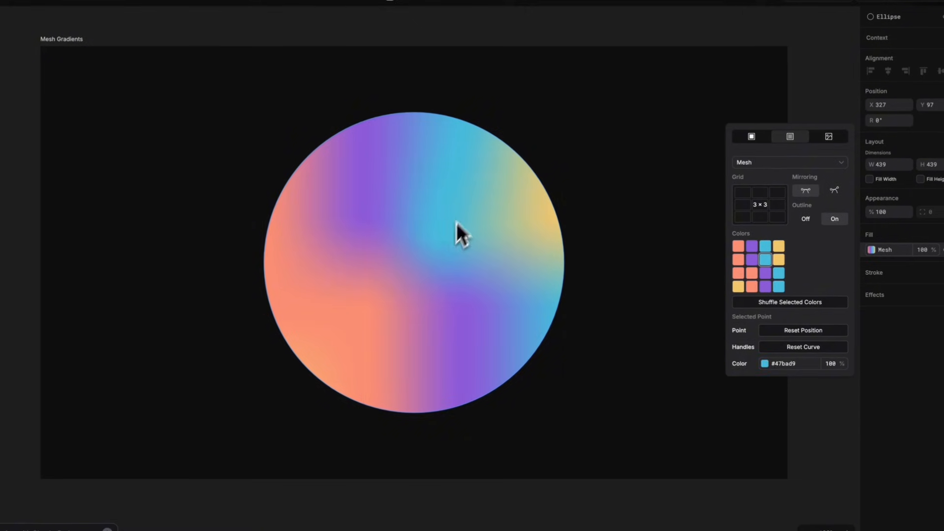
Step: Select all mesh gradient points of the ellipse's fill and shuffle their colors several times
{"action": "key", "text": "ctrl+a"}
{"action": "left_click", "coordinate": [819, 305]}
{"action": "left_click", "coordinate": [819, 305]}
{"action": "left_click", "coordinate": [818, 304]}
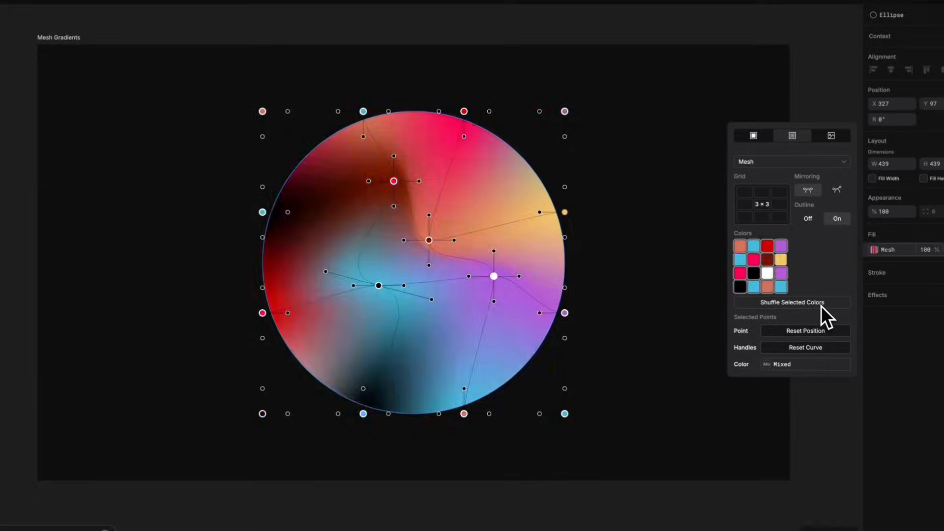
{"action": "left_click", "coordinate": [821, 306]}
{"action": "left_click", "coordinate": [821, 305]}
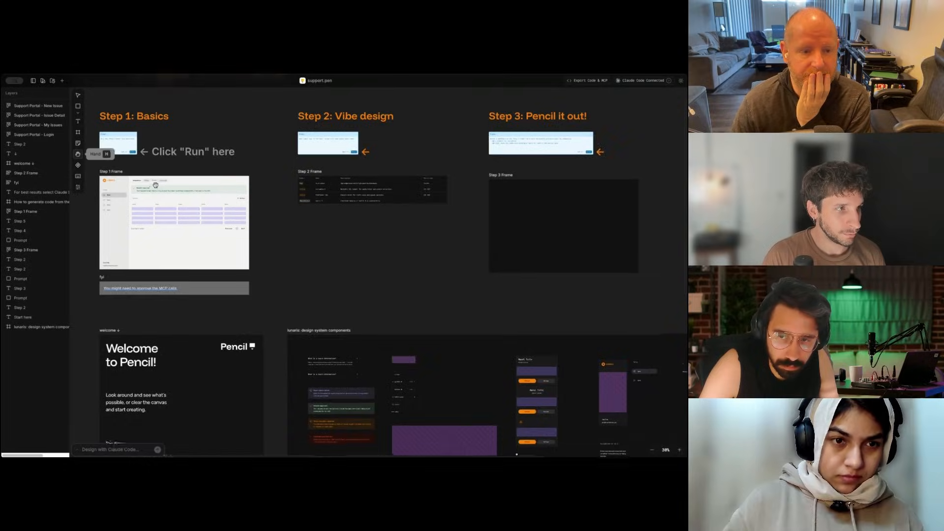
Step: Create a new design file and submit the pasted AnswerAgentAI Linear System v2.0 document to Claude Code
{"action": "scroll", "coordinate": [359, 265], "scroll_direction": "up", "scroll_amount": 2}
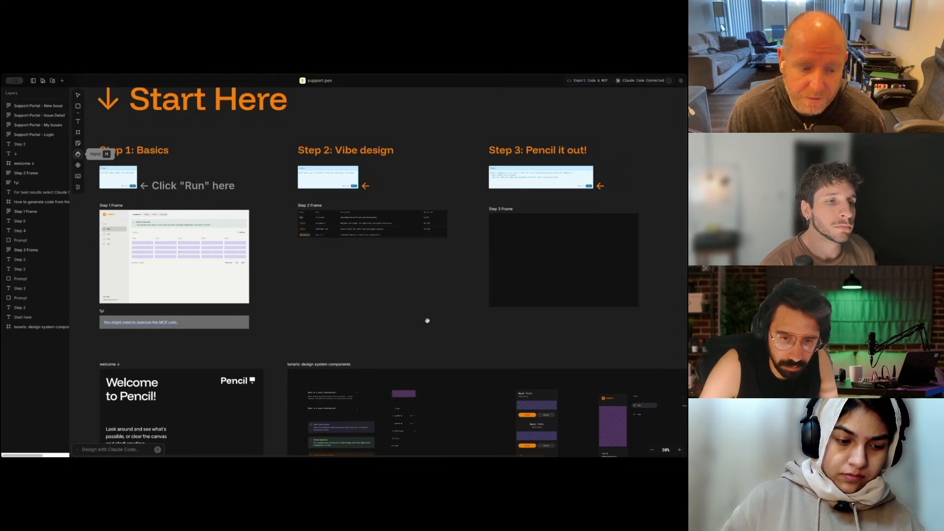
{"action": "scroll", "coordinate": [427, 320], "scroll_direction": "down", "scroll_amount": 8}
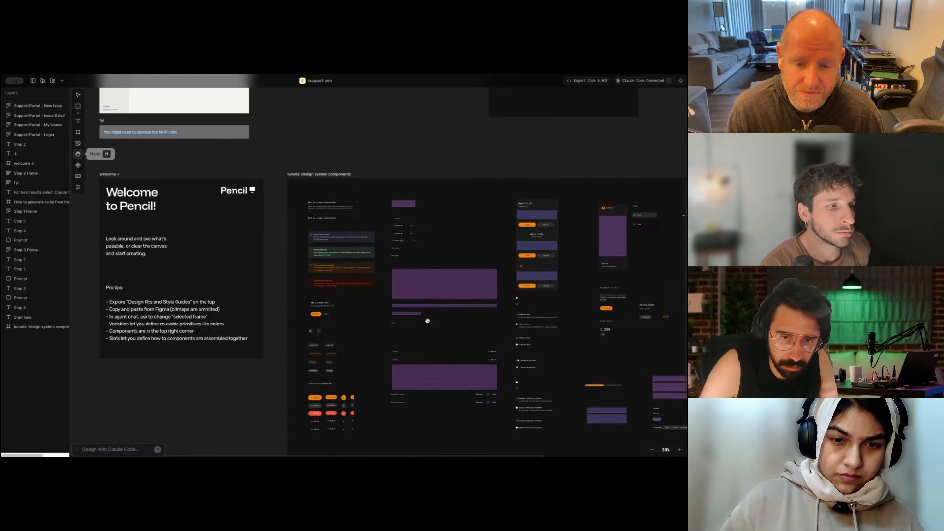
{"action": "scroll", "coordinate": [427, 320], "scroll_direction": "down", "scroll_amount": 1}
{"action": "mouse_move", "coordinate": [437, 147]}
{"action": "left_mouse_down"}
{"action": "mouse_move", "coordinate": [331, 135]}
{"action": "mouse_move", "coordinate": [431, 154]}
{"action": "left_mouse_up"}
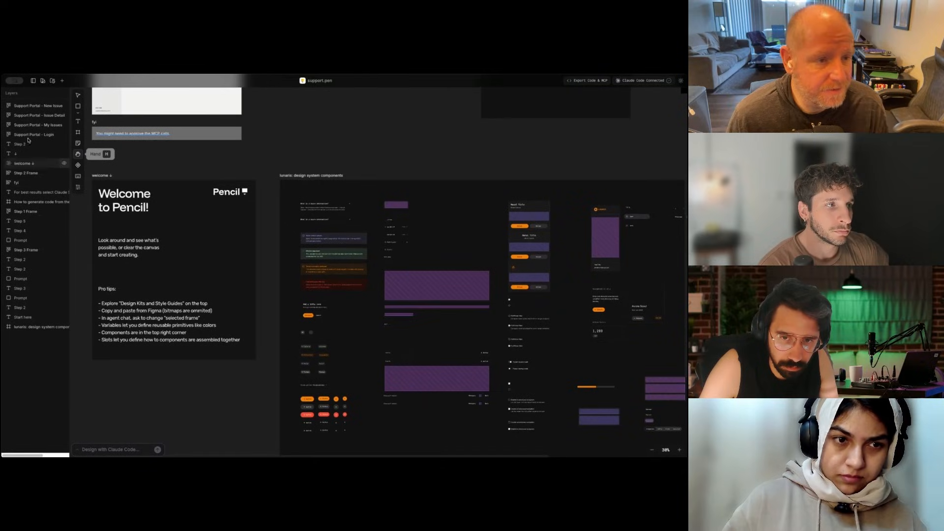
{"action": "left_click", "coordinate": [61, 82]}
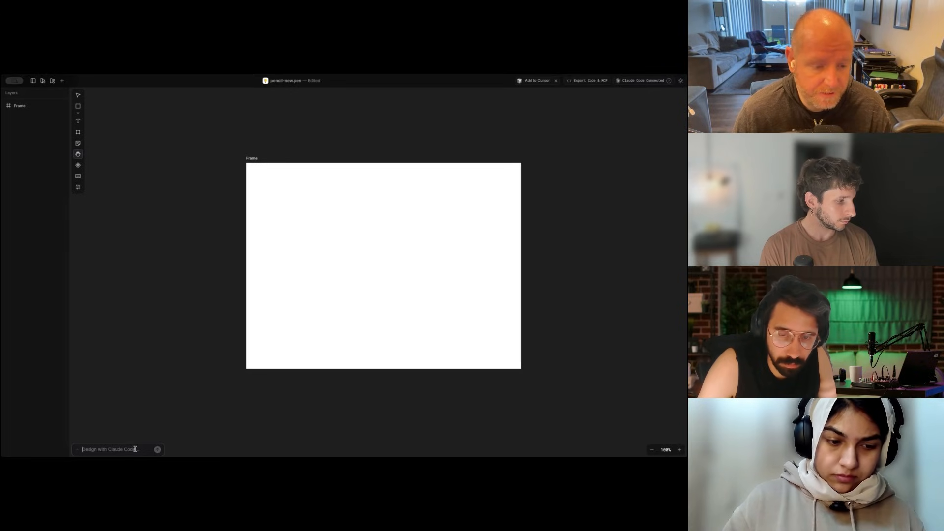
{"action": "type", "text": "| | 1.0 | 2026-01-23 | Initial draft |"}
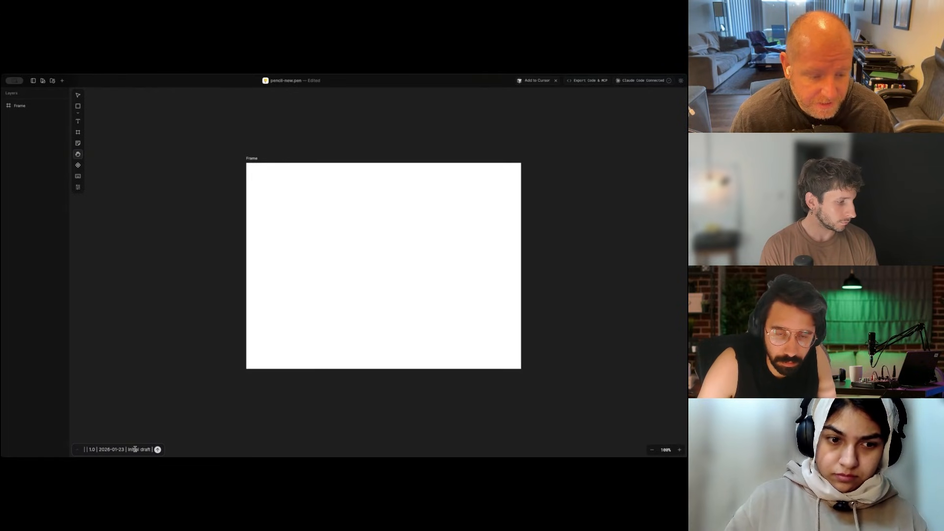
{"action": "key", "text": "Return"}
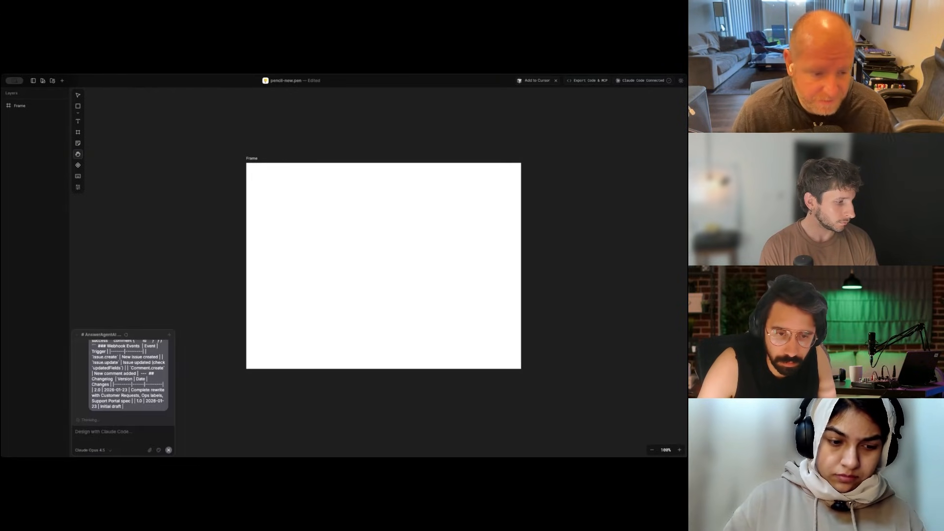
Step: Read through the submitted specification and Claude Code's reply with its key sections and suggested options
{"action": "scroll", "coordinate": [136, 373], "scroll_direction": "up", "scroll_amount": 10}
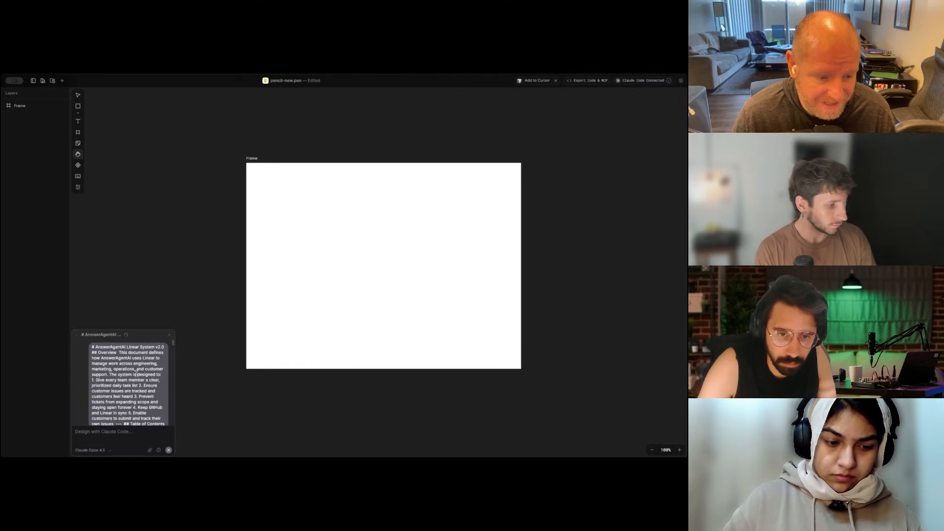
{"action": "scroll", "coordinate": [136, 374], "scroll_direction": "down", "scroll_amount": 15}
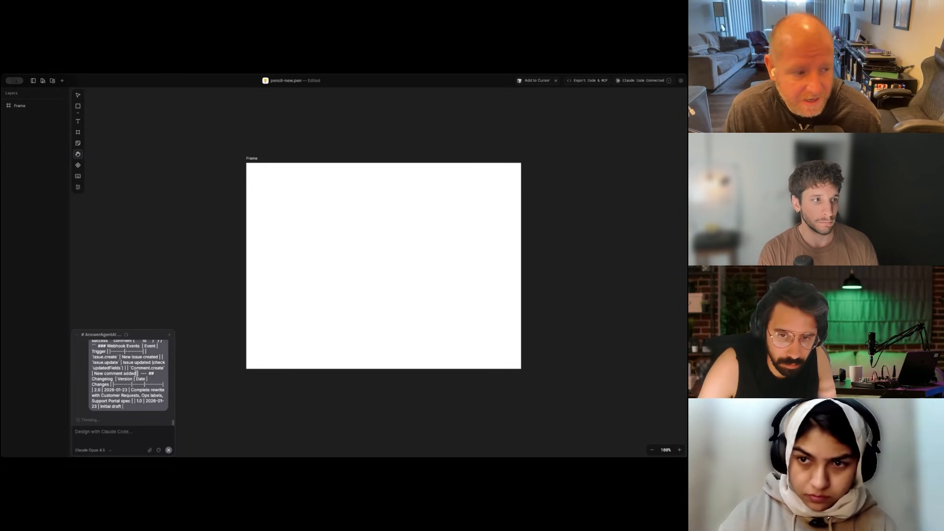
{"action": "scroll", "coordinate": [137, 373], "scroll_direction": "up", "scroll_amount": 10}
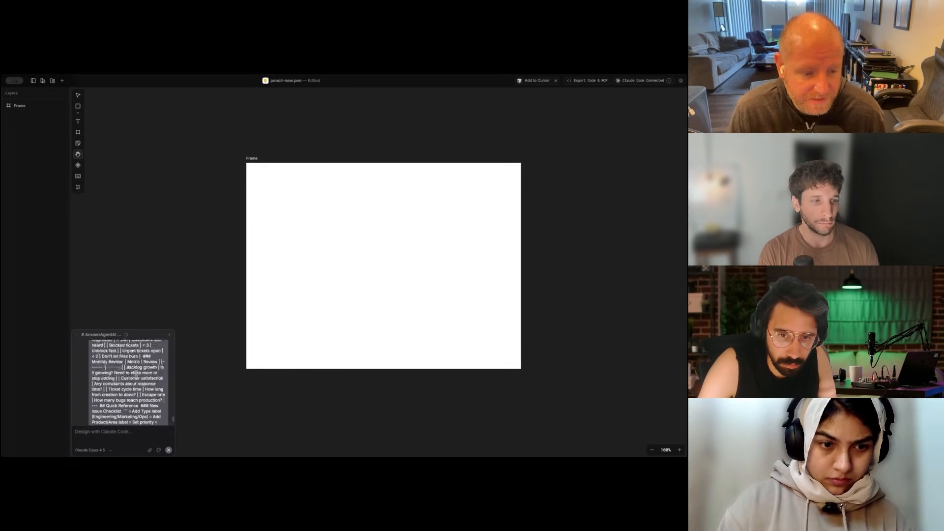
{"action": "scroll", "coordinate": [136, 374], "scroll_direction": "up", "scroll_amount": 10}
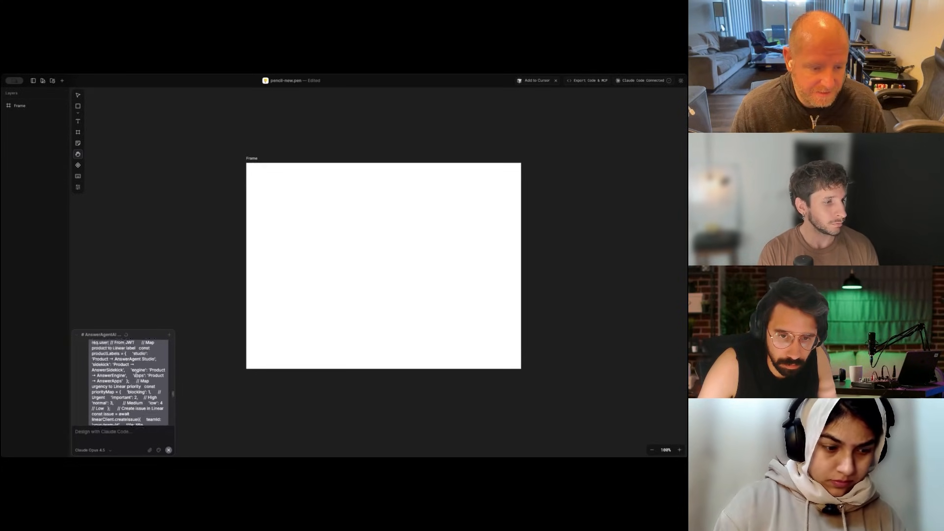
{"action": "scroll", "coordinate": [136, 374], "scroll_direction": "down", "scroll_amount": 15}
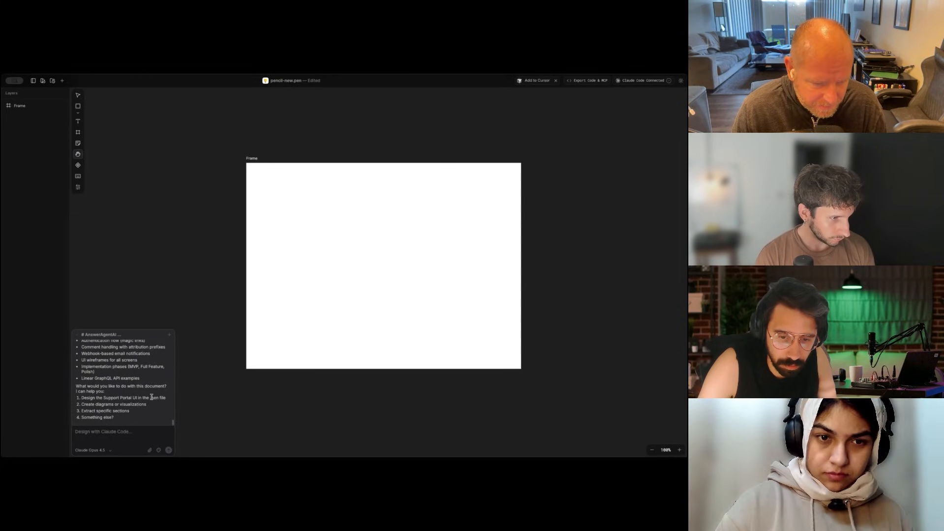
{"action": "scroll", "coordinate": [152, 396], "scroll_direction": "up", "scroll_amount": 5}
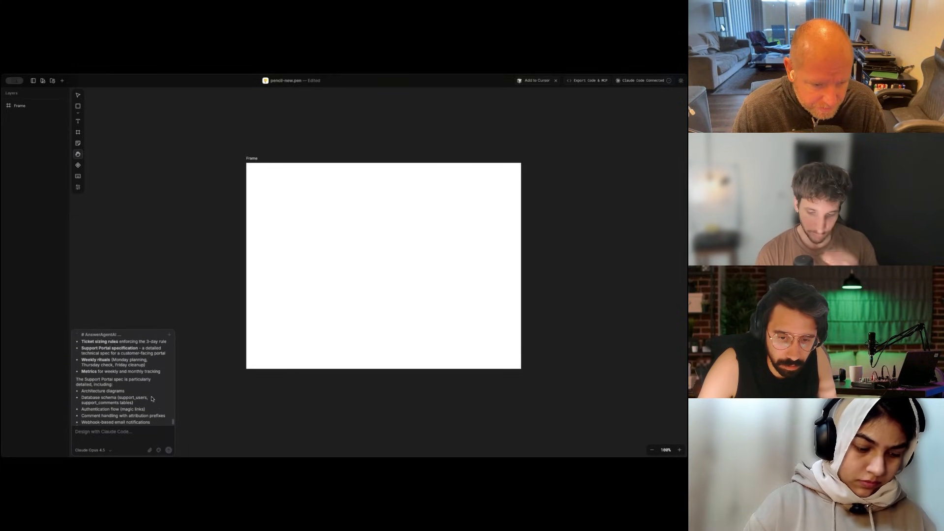
{"action": "scroll", "coordinate": [152, 398], "scroll_direction": "up", "scroll_amount": 5}
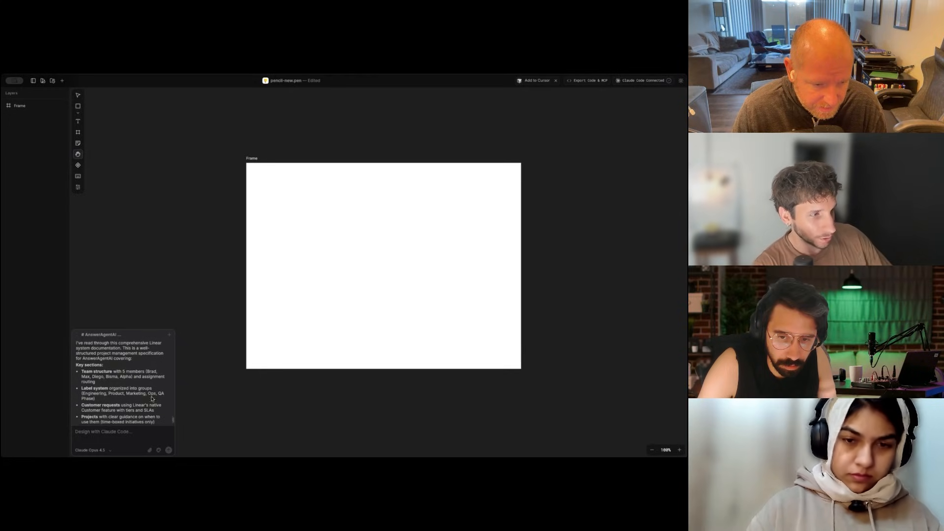
{"action": "scroll", "coordinate": [151, 397], "scroll_direction": "up", "scroll_amount": 1}
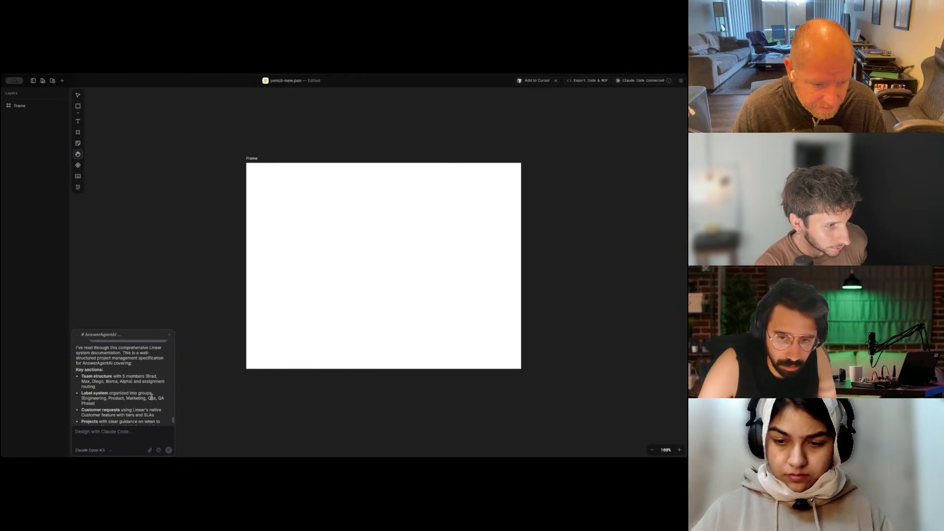
{"action": "scroll", "coordinate": [151, 396], "scroll_direction": "down", "scroll_amount": 10}
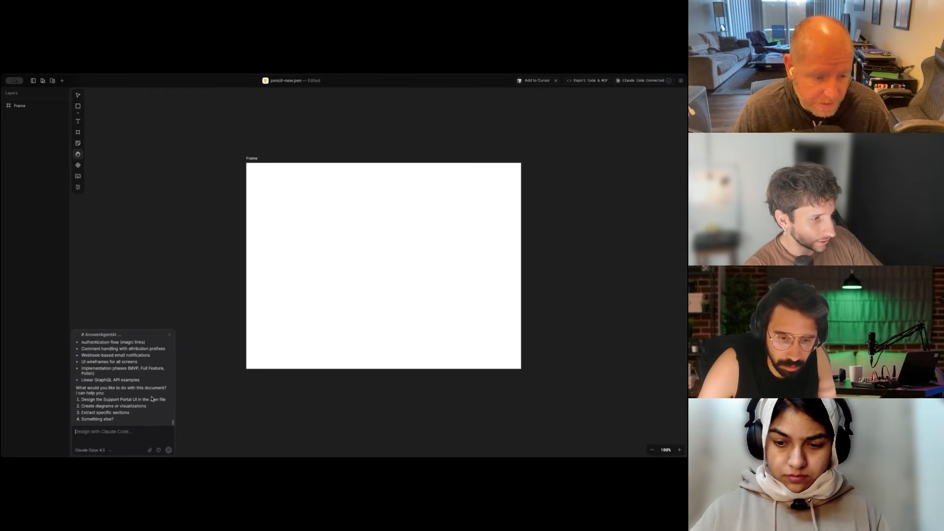
{"action": "scroll", "coordinate": [152, 399], "scroll_direction": "down", "scroll_amount": 1}
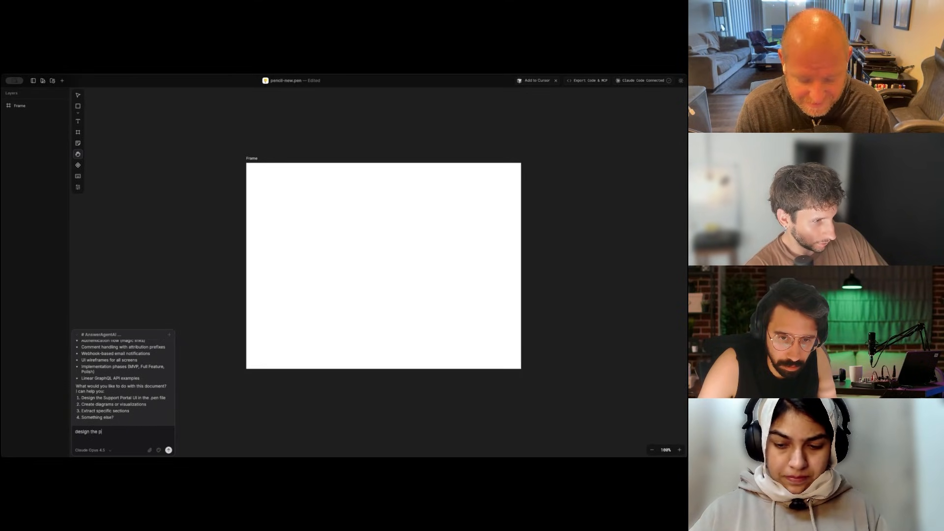
Step: Prompt Claude Code to design the support portal and look over the generated components, login screen and My Issues List screen
{"action": "type", "text": "l"}
{"action": "key", "text": "Return"}
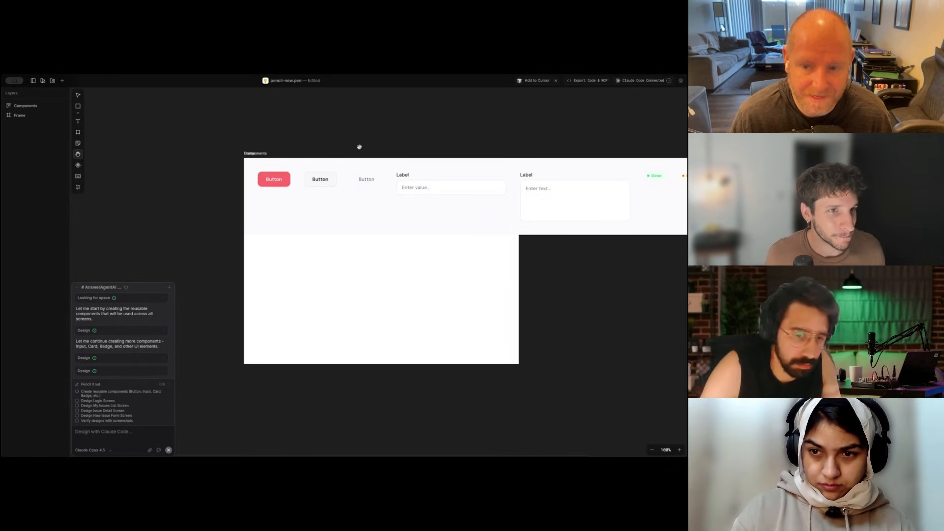
{"action": "left_click_drag", "start_coordinate": [372, 137], "coordinate": [224, 143]}
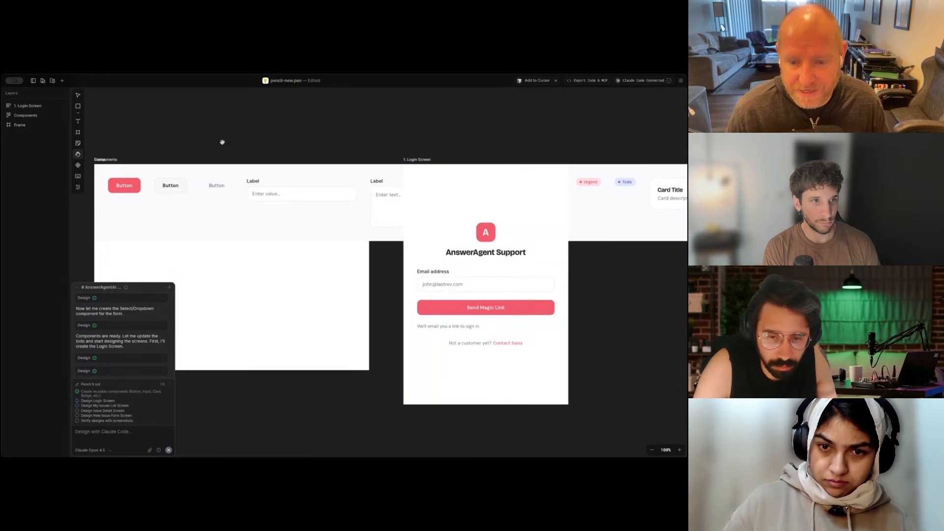
{"action": "left_click_drag", "start_coordinate": [602, 314], "coordinate": [455, 310]}
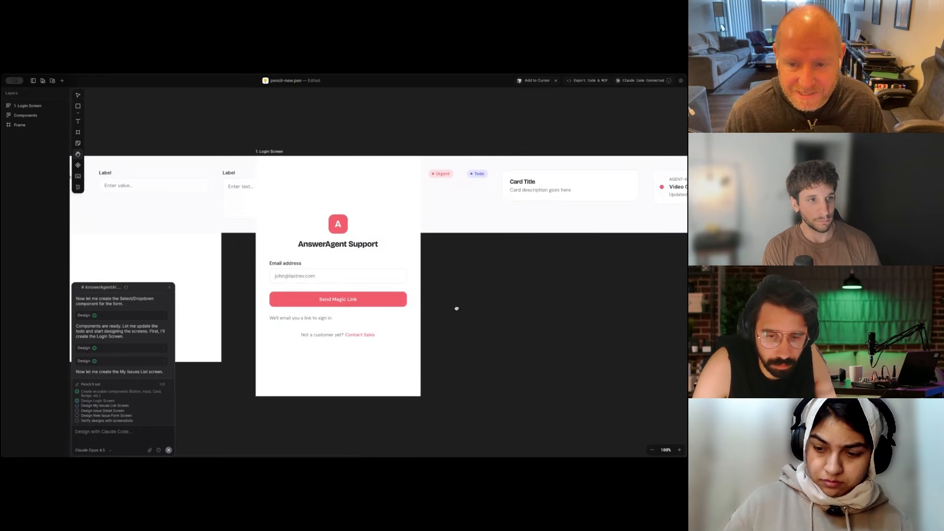
{"action": "left_click_drag", "start_coordinate": [560, 309], "coordinate": [384, 319]}
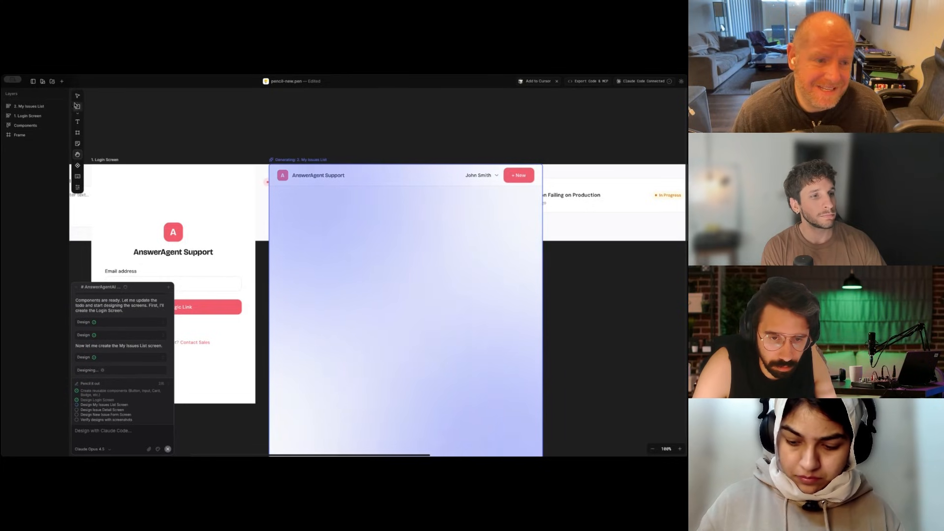
Step: Select the header of the My Issues List screen and look over the generated Issue Detail and New Issue Form screens
{"action": "left_click", "coordinate": [78, 96]}
{"action": "left_click", "coordinate": [338, 175]}
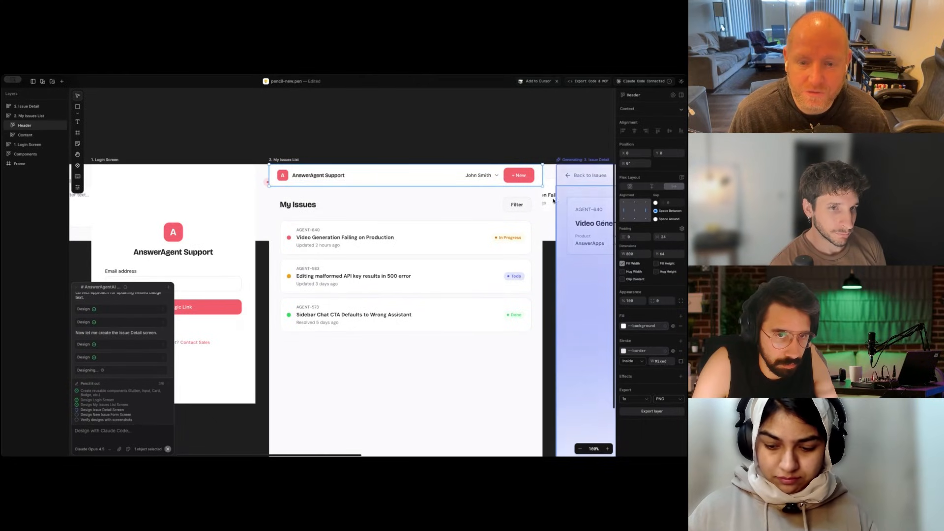
{"action": "left_click", "coordinate": [77, 154]}
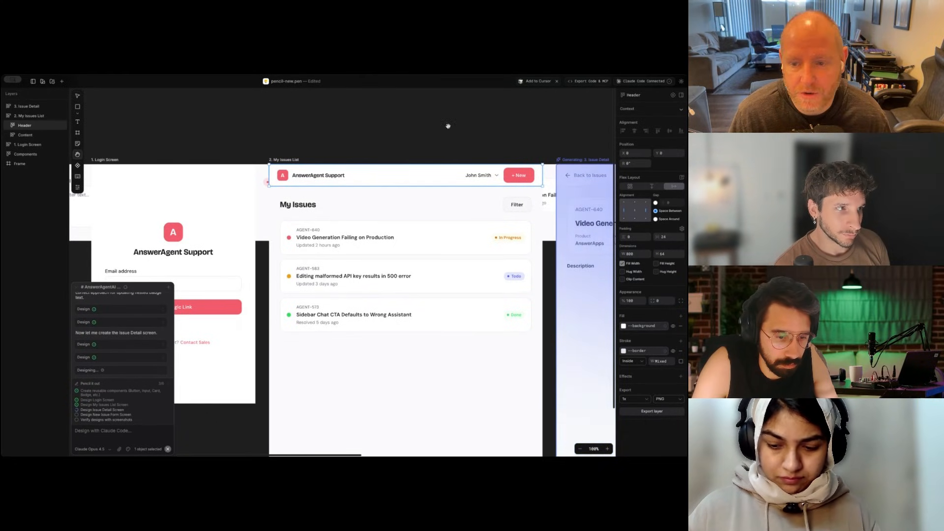
{"action": "left_click_drag", "start_coordinate": [447, 125], "coordinate": [130, 112]}
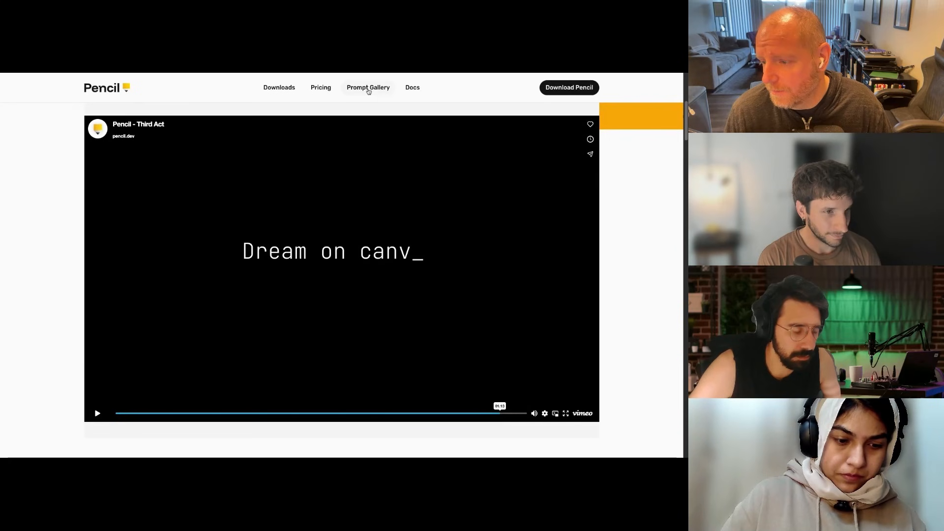
Step: Switch to the Pencil website, browse the example prompts in the Prompt Gallery, and open the Pricing page
{"action": "left_click", "coordinate": [368, 89]}
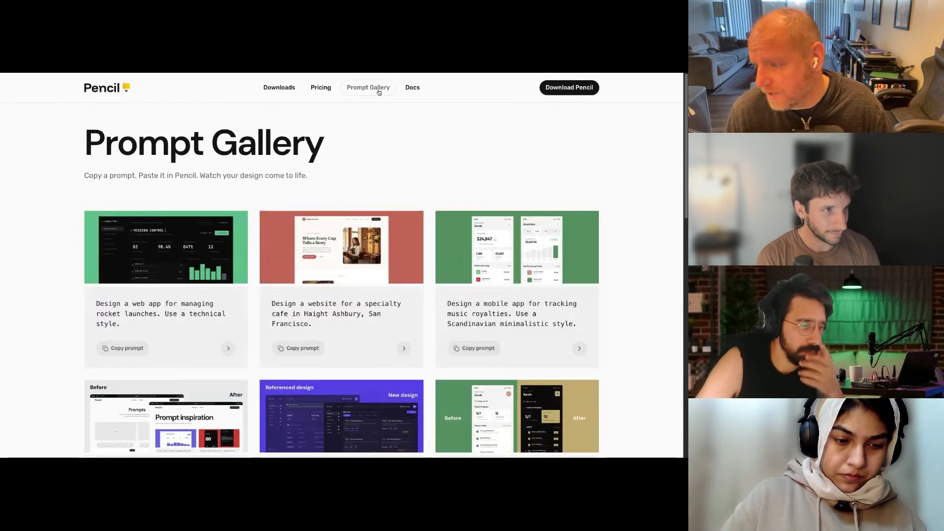
{"action": "scroll", "coordinate": [541, 322], "scroll_direction": "down", "scroll_amount": 1}
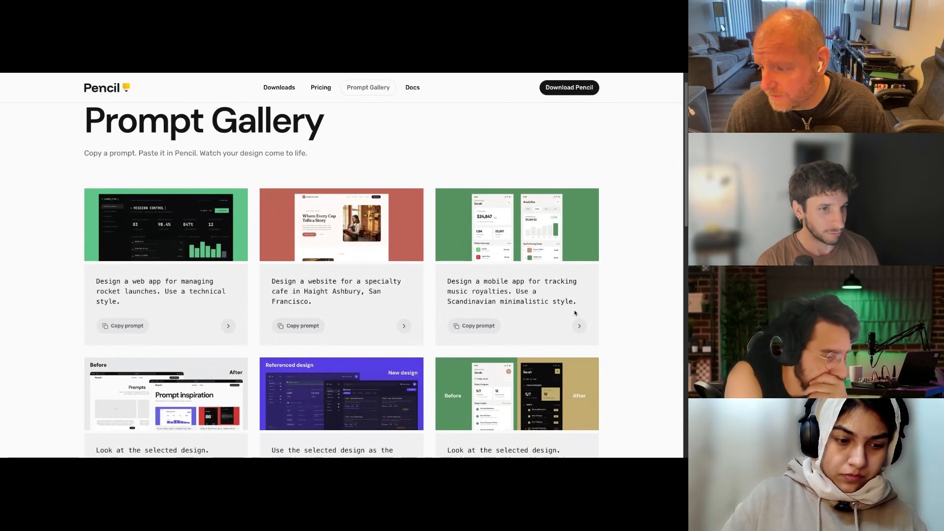
{"action": "left_click_drag", "start_coordinate": [575, 313], "coordinate": [437, 282]}
{"action": "left_click", "coordinate": [480, 290]}
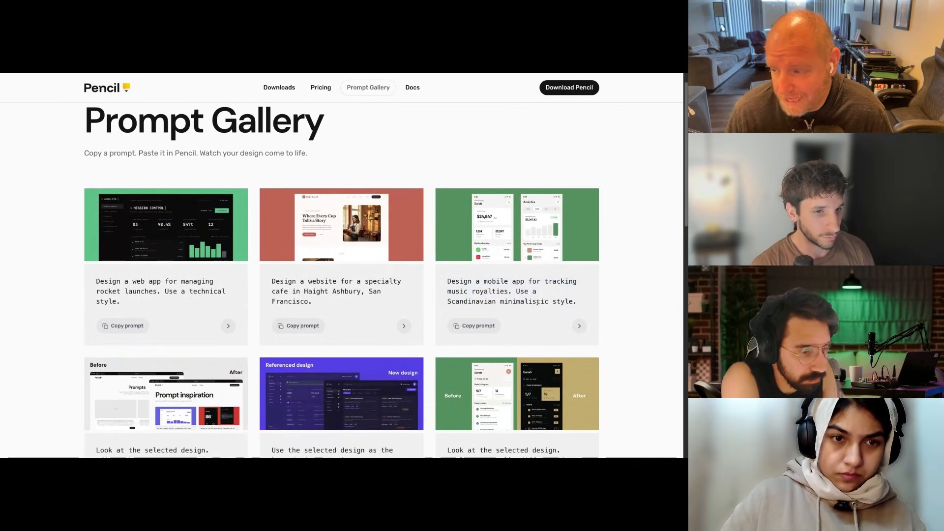
{"action": "scroll", "coordinate": [538, 302], "scroll_direction": "down", "scroll_amount": 1}
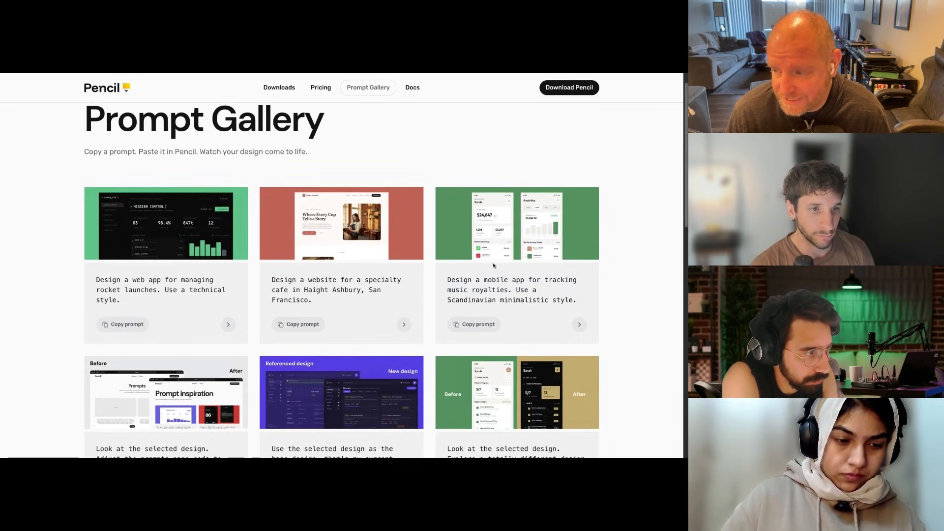
{"action": "scroll", "coordinate": [379, 242], "scroll_direction": "down", "scroll_amount": 3}
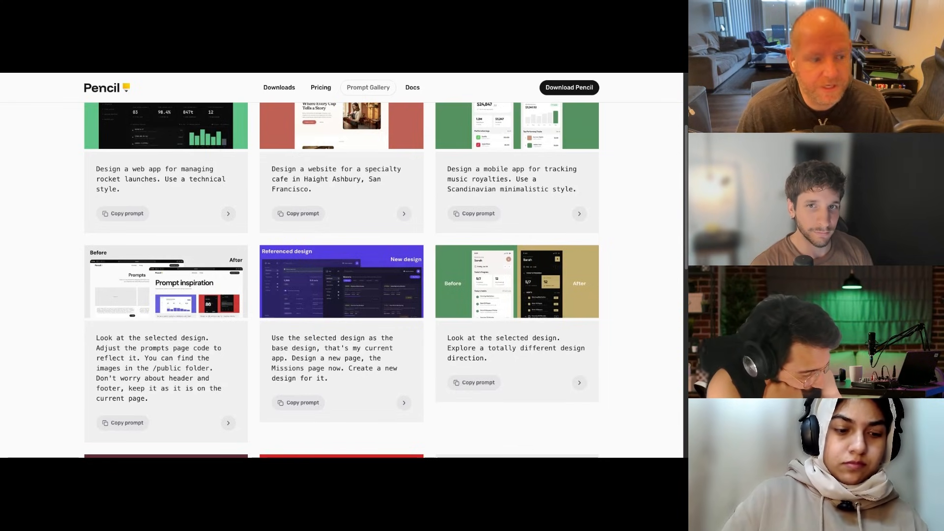
{"action": "scroll", "coordinate": [341, 281], "scroll_direction": "down", "scroll_amount": 3}
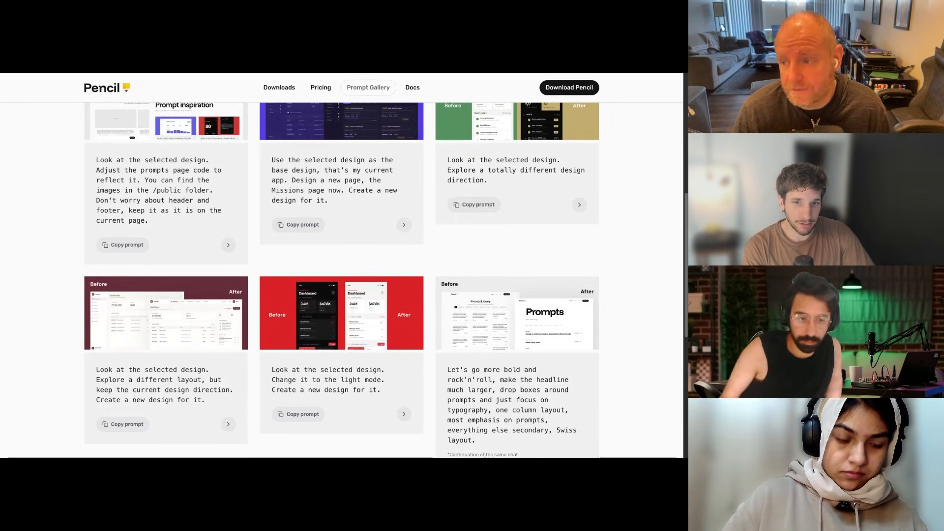
{"action": "left_click", "coordinate": [320, 87]}
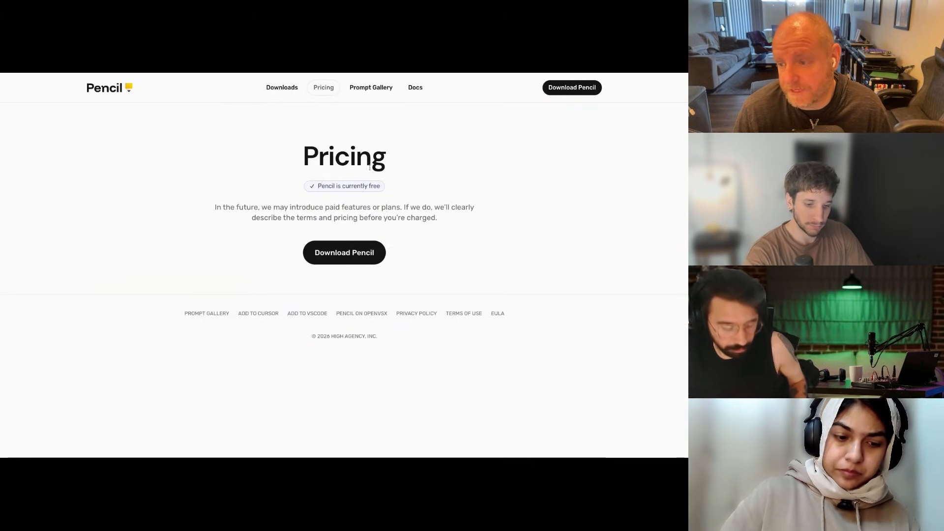